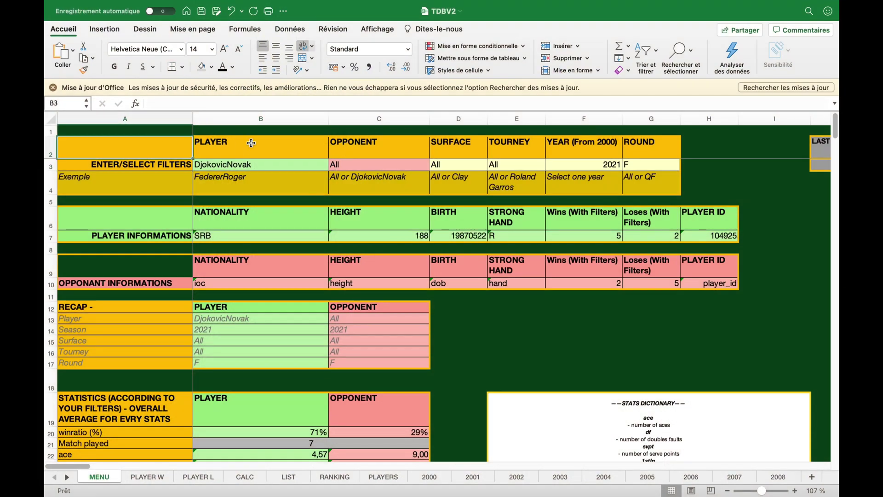
# - Check the year filter's options and leave it at 2021
pyautogui.moveTo(295, 145); pyautogui.dragTo(648, 187)
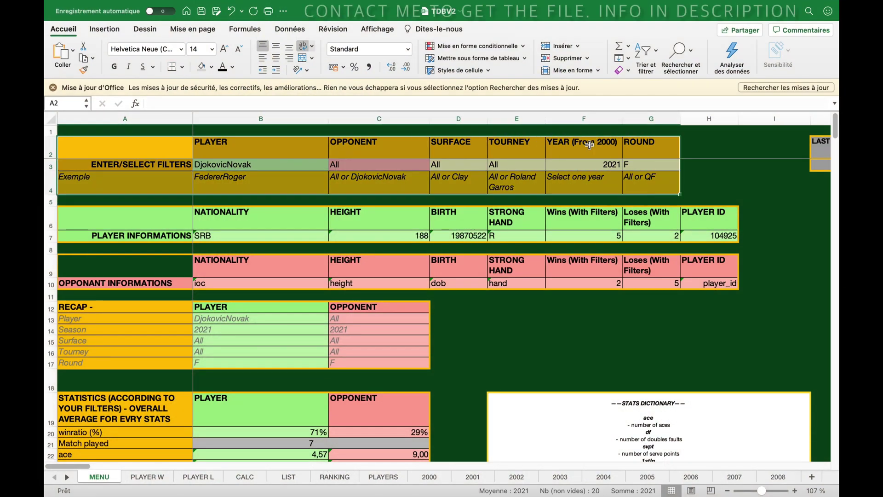
pyautogui.click(584, 165)
pyautogui.click(627, 165)
pyautogui.scroll(-3, 564, 235)
pyautogui.scroll(-3, 563, 250)
pyautogui.press('Escape')
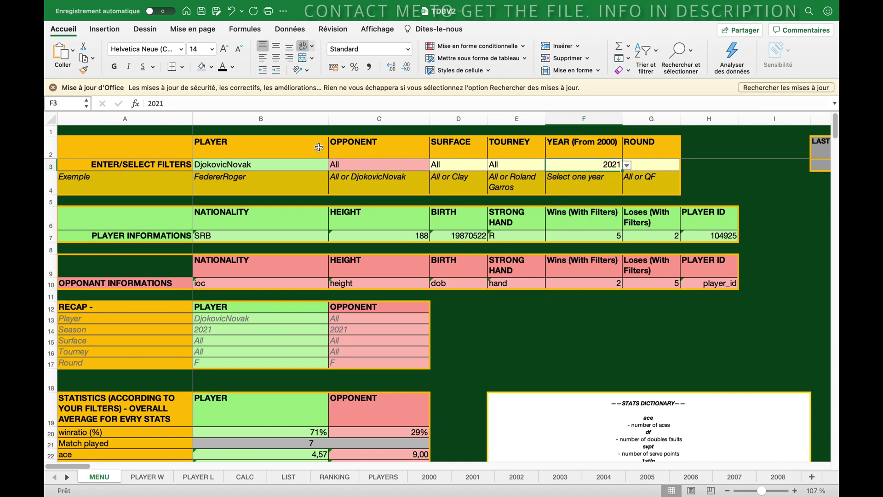
# - Set the player filter in B3 to NadalRafael
pyautogui.click(277, 167)
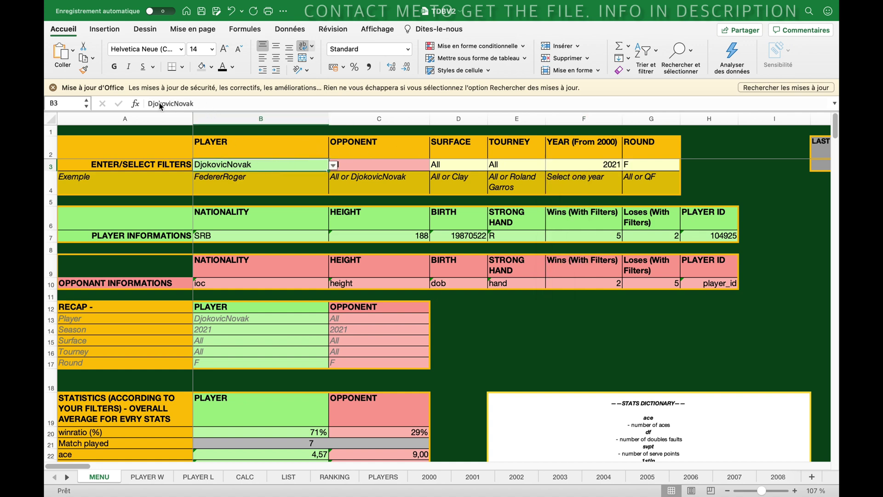
pyautogui.moveTo(196, 103); pyautogui.dragTo(143, 104)
pyautogui.write('NadalRafael')
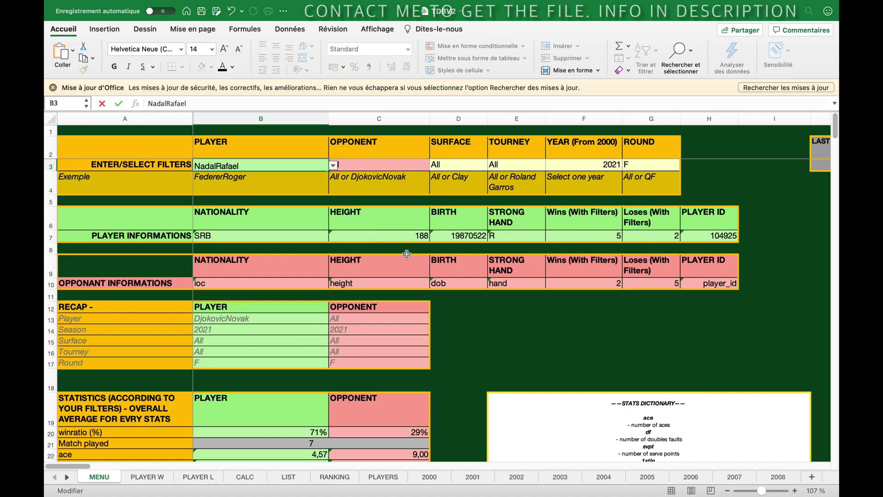
pyautogui.press('Tab')
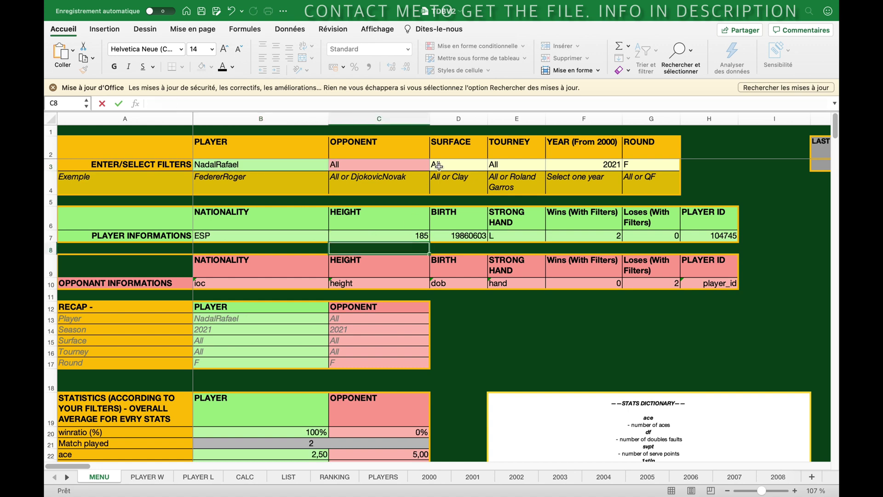
pyautogui.press('Tab')
# - Keep the surface filter at All and set the round filter in G3 to All
pyautogui.click(426, 165)
pyautogui.click(456, 164)
pyautogui.click(493, 165)
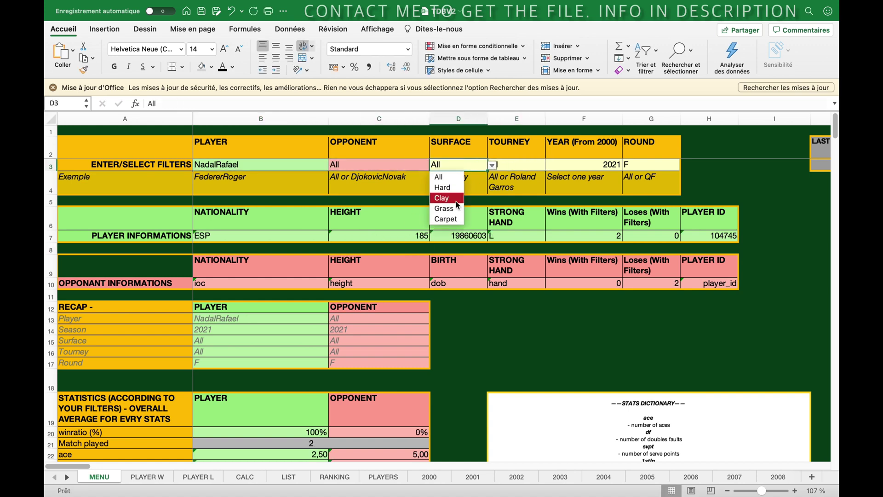
pyautogui.press('Escape')
pyautogui.click(633, 165)
pyautogui.click(686, 168)
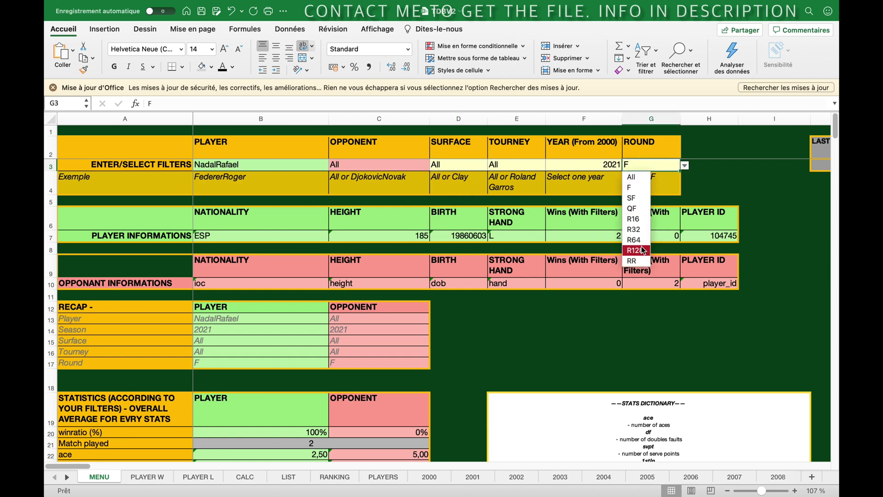
pyautogui.click(634, 178)
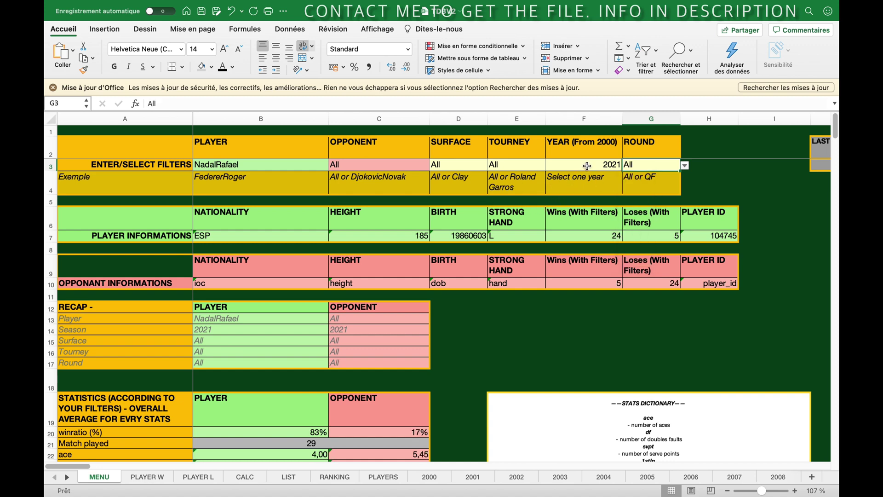
pyautogui.click(587, 166)
pyautogui.scroll(-2, 374, 264)
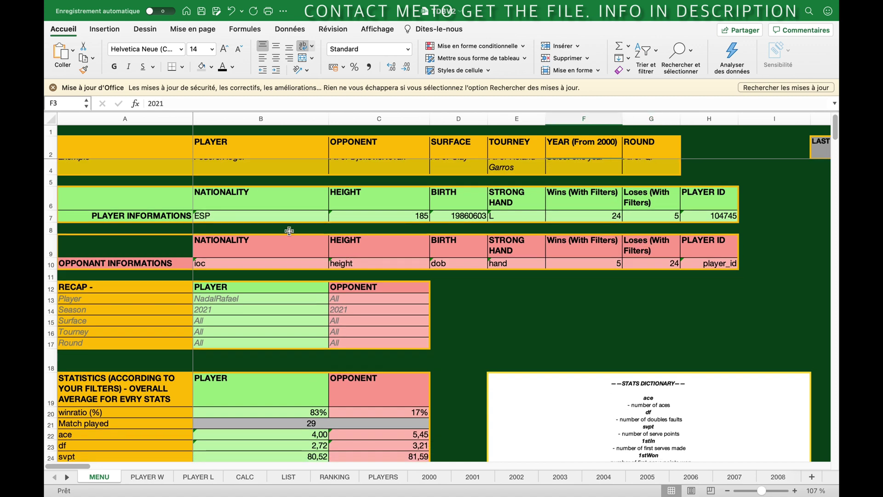
pyautogui.moveTo(155, 198); pyautogui.dragTo(707, 212)
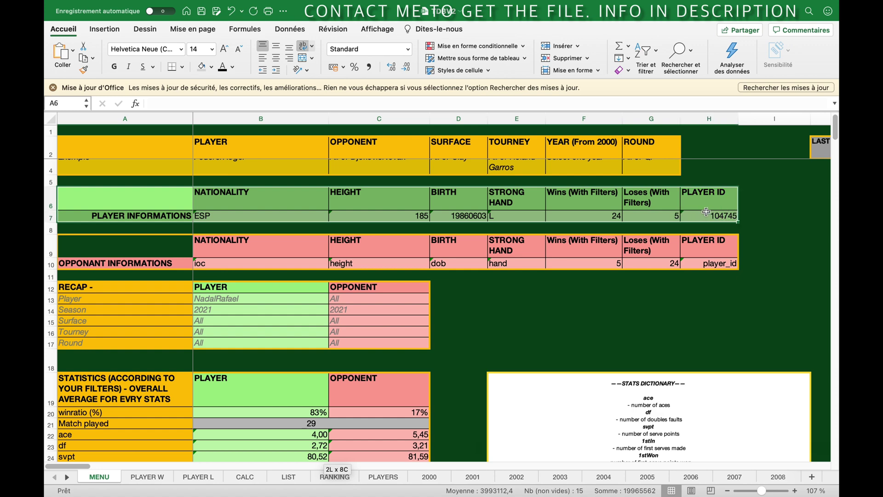
pyautogui.scroll(2, 389, 231)
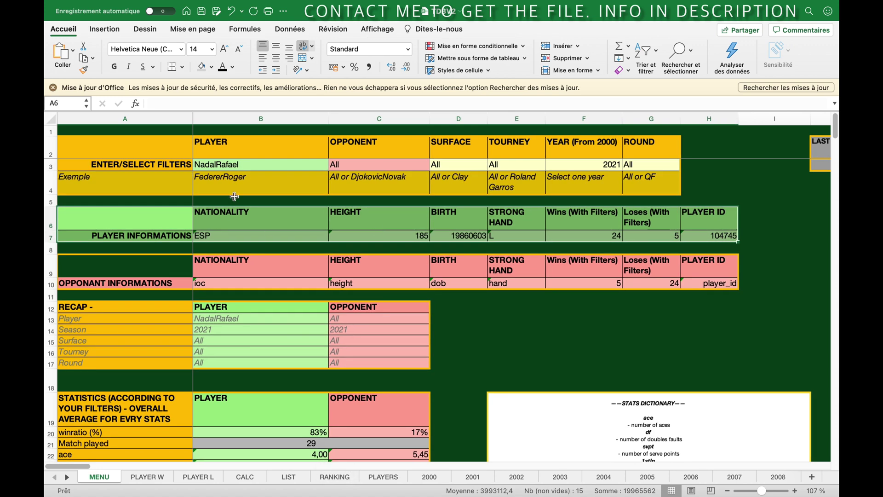
pyautogui.click(349, 222)
pyautogui.click(231, 234)
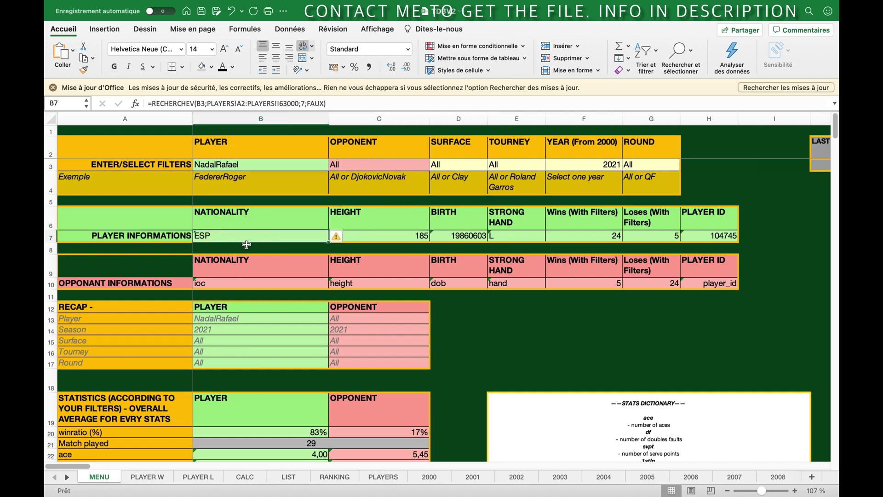
pyautogui.click(372, 233)
pyautogui.click(463, 235)
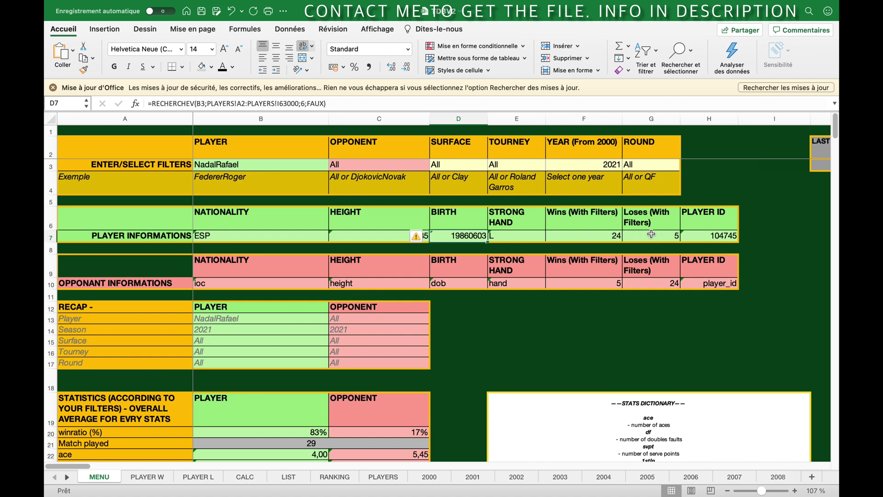
pyautogui.click(497, 283)
pyautogui.moveTo(124, 262); pyautogui.dragTo(696, 295)
pyautogui.click(423, 166)
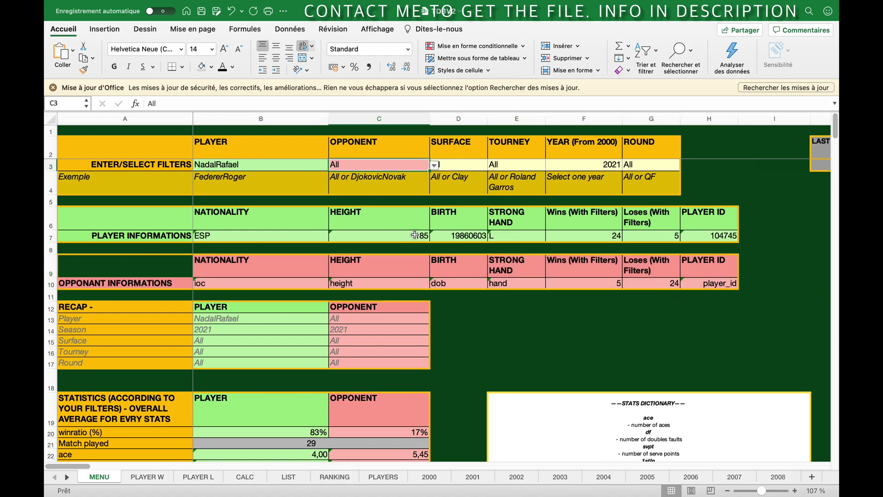
pyautogui.scroll(-3, 407, 244)
pyautogui.moveTo(159, 254); pyautogui.dragTo(360, 308)
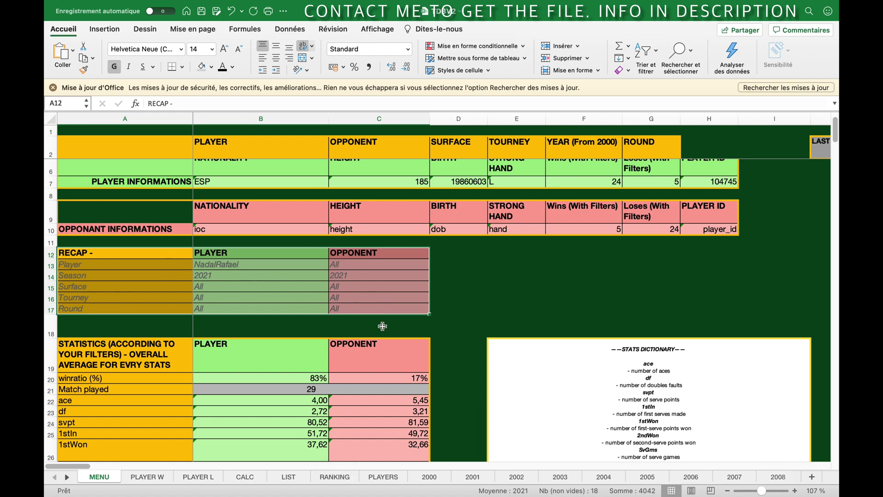
pyautogui.click(205, 299)
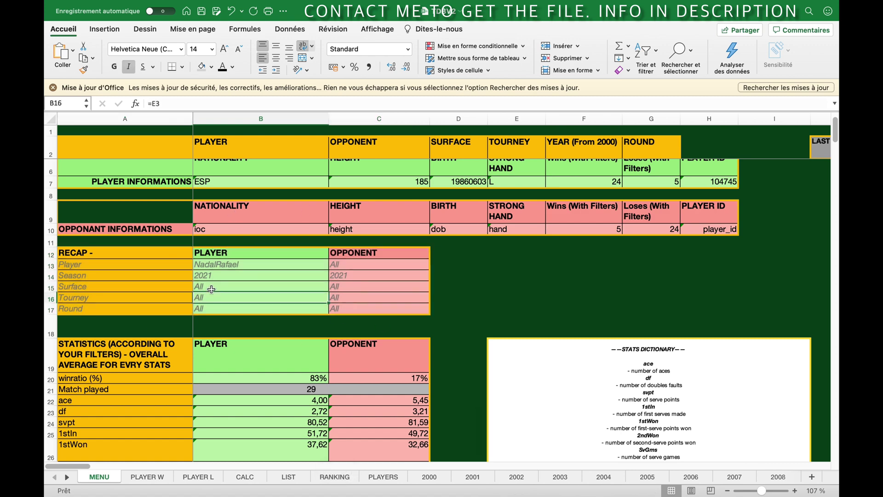
pyautogui.scroll(-3, 158, 286)
pyautogui.scroll(-3, 164, 298)
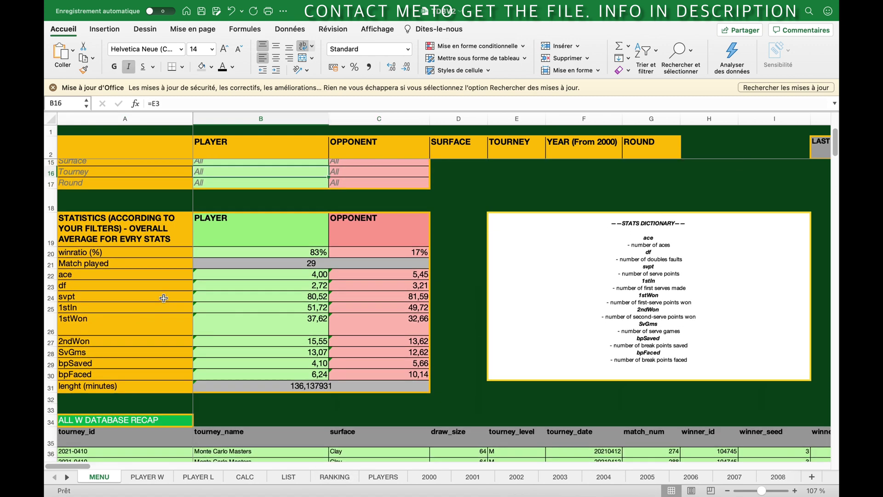
pyautogui.moveTo(122, 218); pyautogui.dragTo(381, 384)
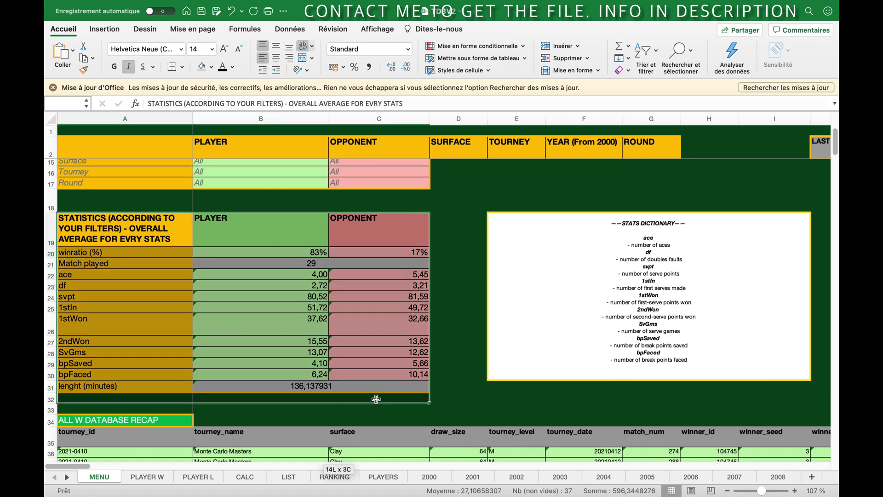
pyautogui.click(468, 324)
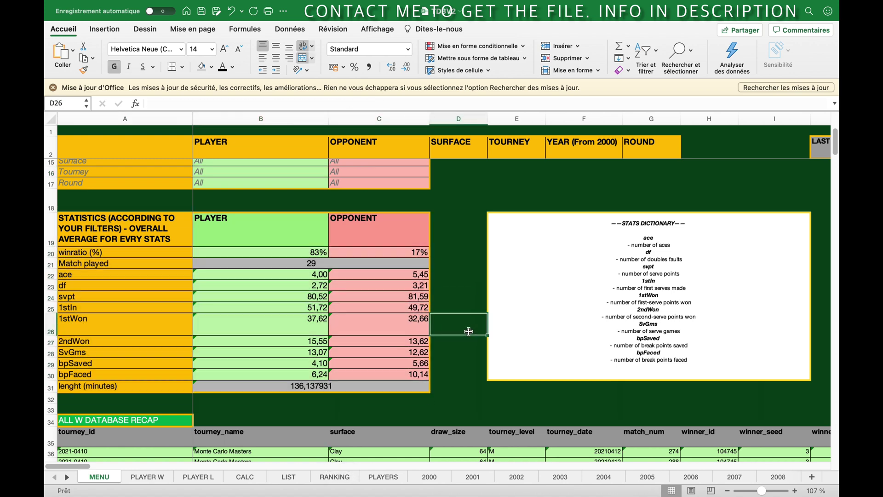
pyautogui.moveTo(304, 228); pyautogui.dragTo(387, 386)
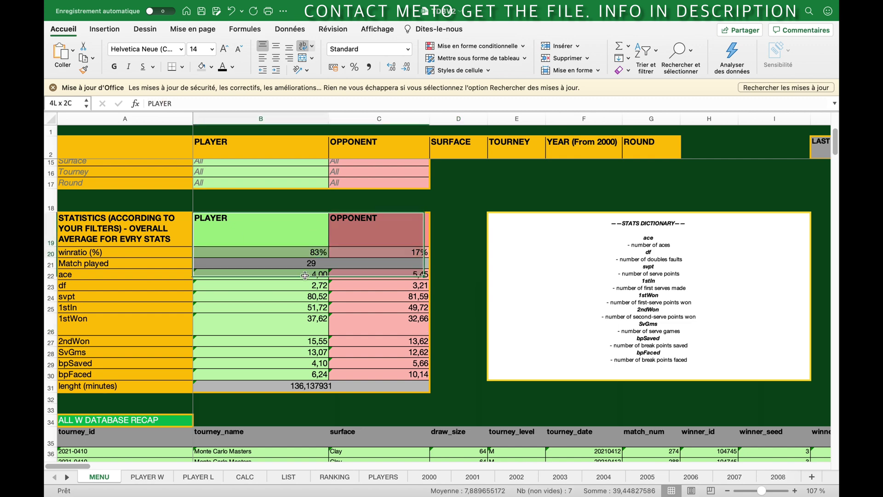
pyautogui.click(359, 325)
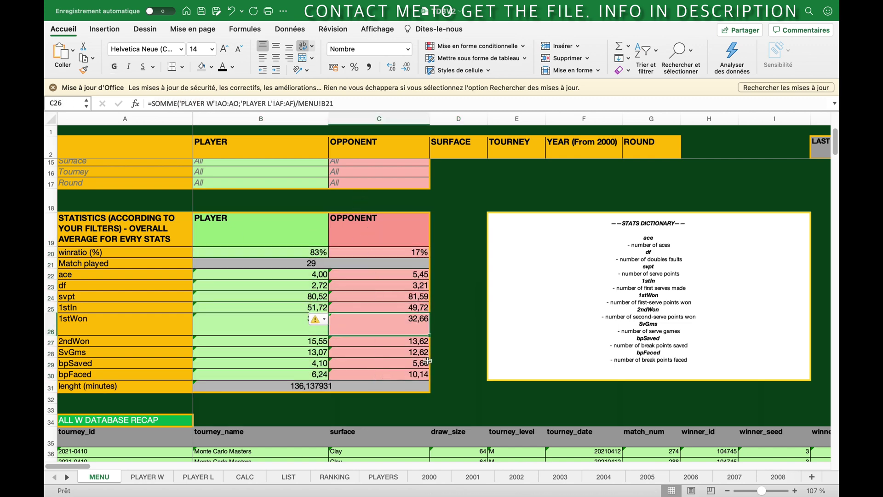
pyautogui.click(447, 361)
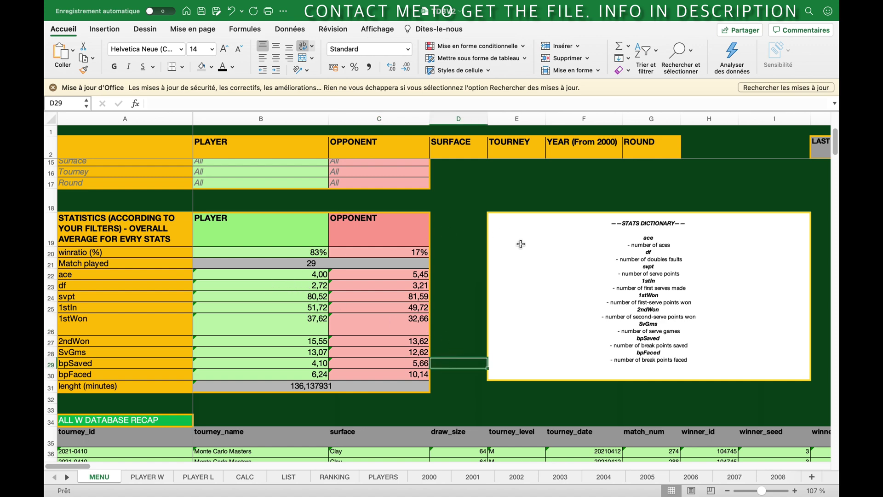
pyautogui.click(509, 270)
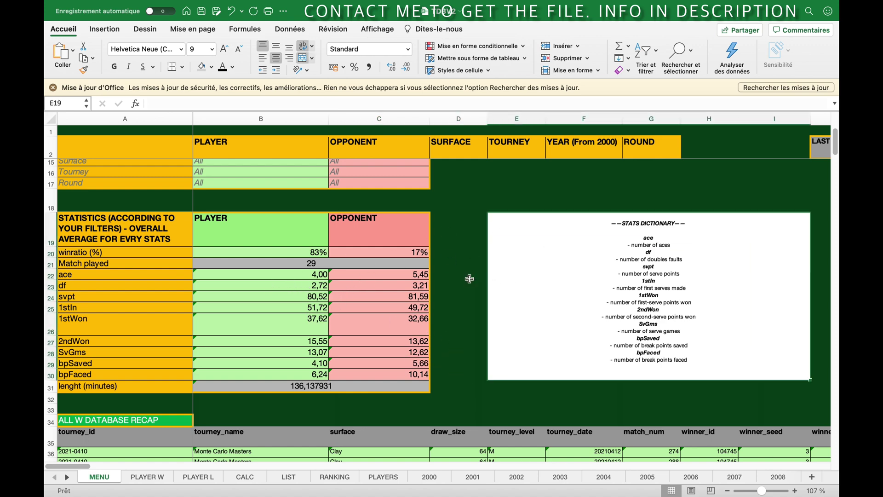
pyautogui.hscroll(3, 509, 270)
pyautogui.scroll(-1, 470, 279)
pyautogui.hscroll(-3, 469, 279)
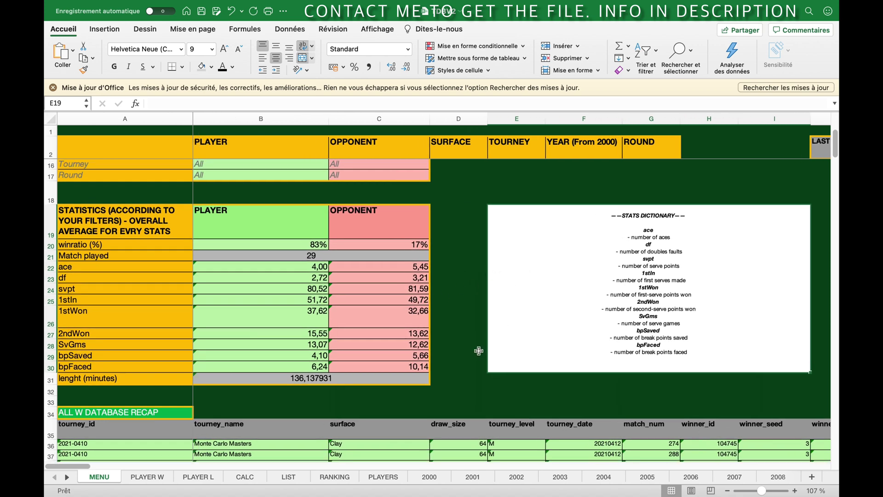
pyautogui.scroll(-2, 462, 342)
pyautogui.scroll(-3, 463, 343)
pyautogui.scroll(-3, 462, 342)
pyautogui.scroll(-2, 461, 335)
pyautogui.scroll(-2, 460, 331)
pyautogui.scroll(2, 461, 332)
pyautogui.scroll(1, 461, 331)
pyautogui.scroll(-10, 262, 327)
pyautogui.scroll(-10, 262, 327)
pyautogui.scroll(-8, 263, 327)
pyautogui.scroll(-3, 263, 327)
pyautogui.scroll(1, 263, 327)
pyautogui.hscroll(10, 300, 260)
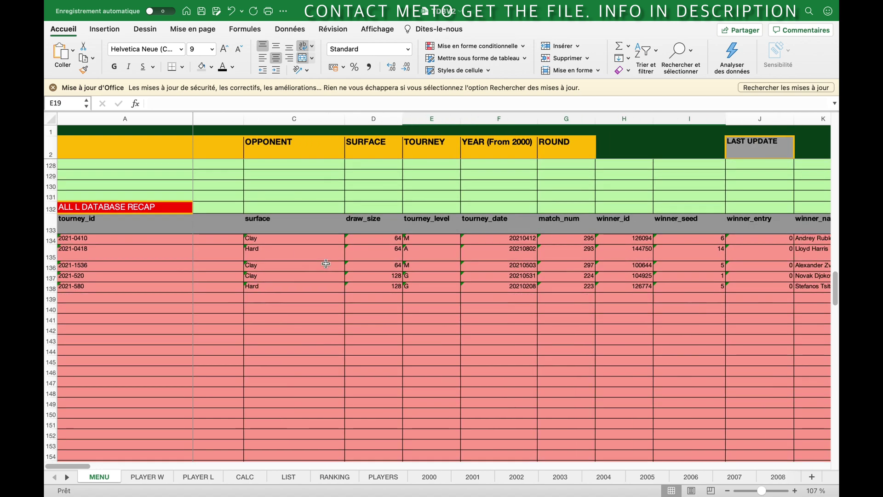
pyautogui.hscroll(10, 310, 262)
pyautogui.hscroll(8, 318, 263)
pyautogui.hscroll(4, 325, 264)
pyautogui.hscroll(-8, 325, 264)
pyautogui.hscroll(-8, 325, 263)
pyautogui.hscroll(-8, 326, 263)
pyautogui.scroll(1, 325, 264)
pyautogui.hscroll(-4, 325, 264)
pyautogui.hscroll(-8, 326, 264)
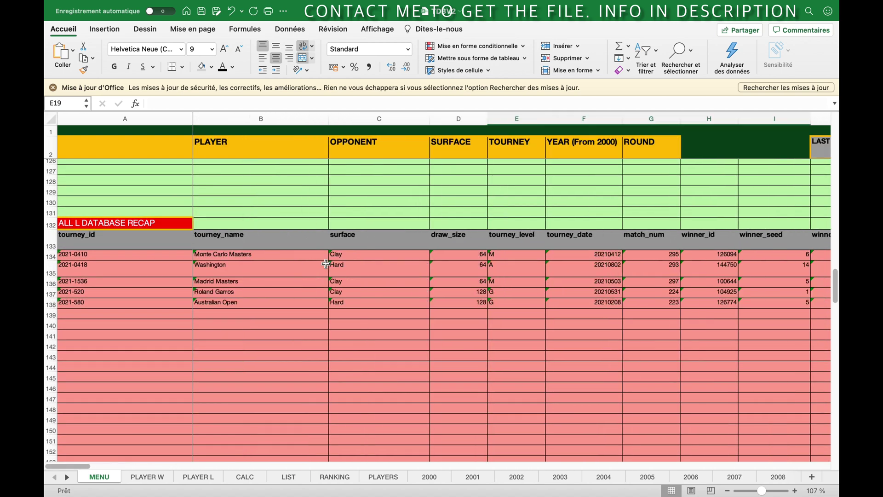
pyautogui.scroll(10, 325, 263)
pyautogui.scroll(10, 326, 264)
pyautogui.scroll(6, 326, 264)
pyautogui.hscroll(4, 326, 264)
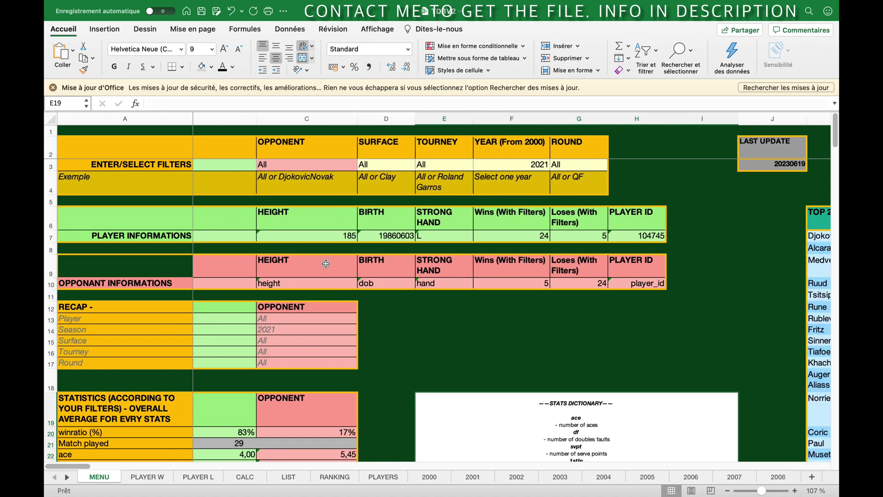
pyautogui.hscroll(4, 326, 264)
pyautogui.hscroll(2, 326, 263)
pyautogui.scroll(-2, 326, 264)
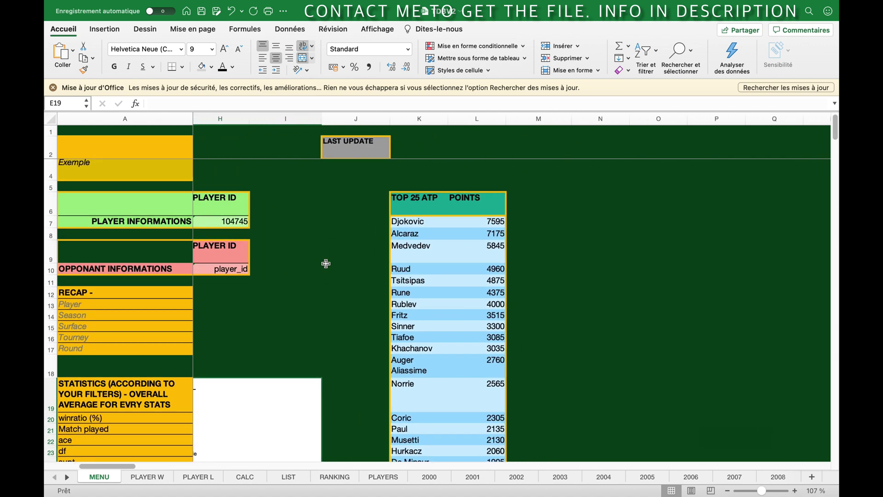
pyautogui.hscroll(2, 326, 263)
pyautogui.scroll(2, 343, 214)
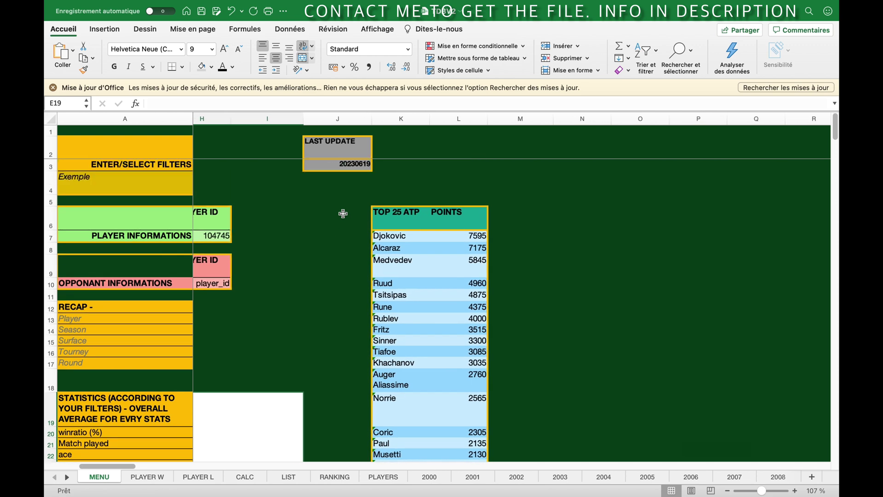
pyautogui.click(343, 165)
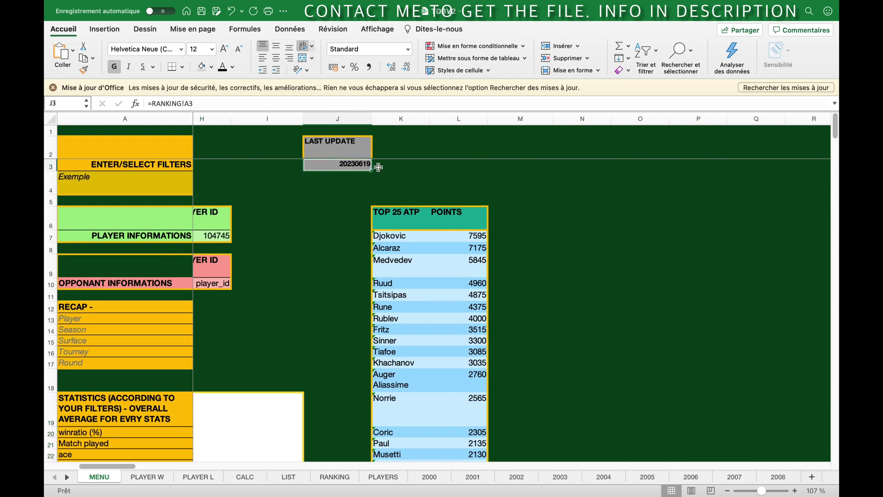
pyautogui.click(325, 228)
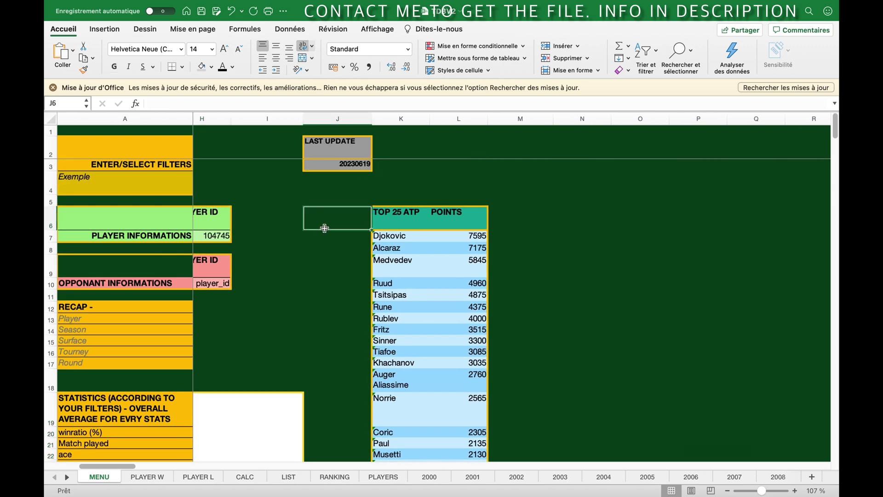
pyautogui.scroll(-3, 325, 227)
pyautogui.hscroll(-5, 324, 228)
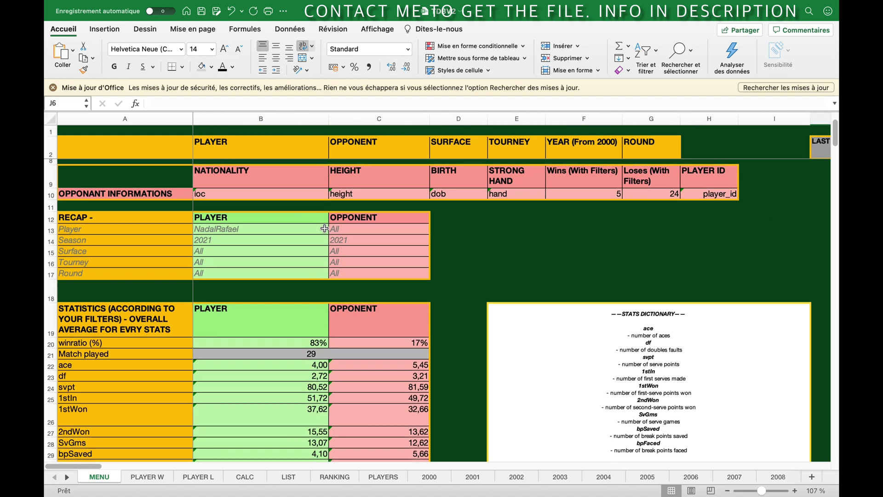
pyautogui.scroll(3, 324, 227)
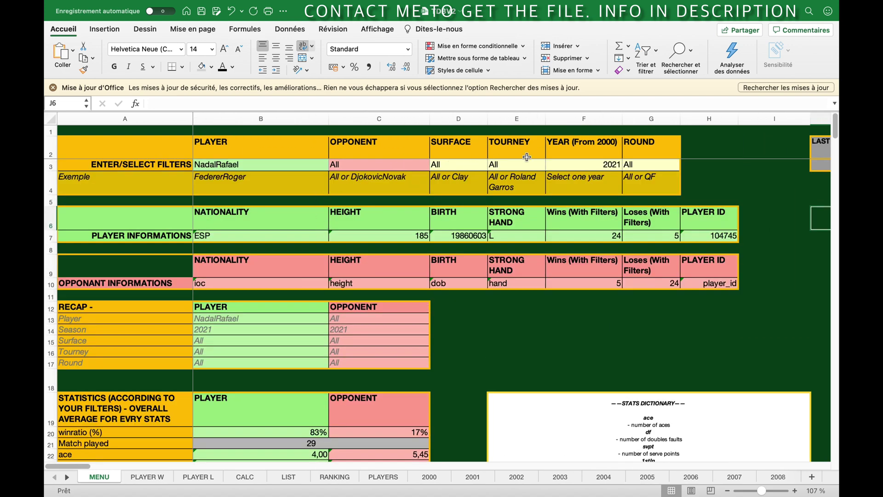
# - Set the year filter to 2018 and the opponent filter to DjokovicNovak
pyautogui.click(584, 164)
pyautogui.click(628, 167)
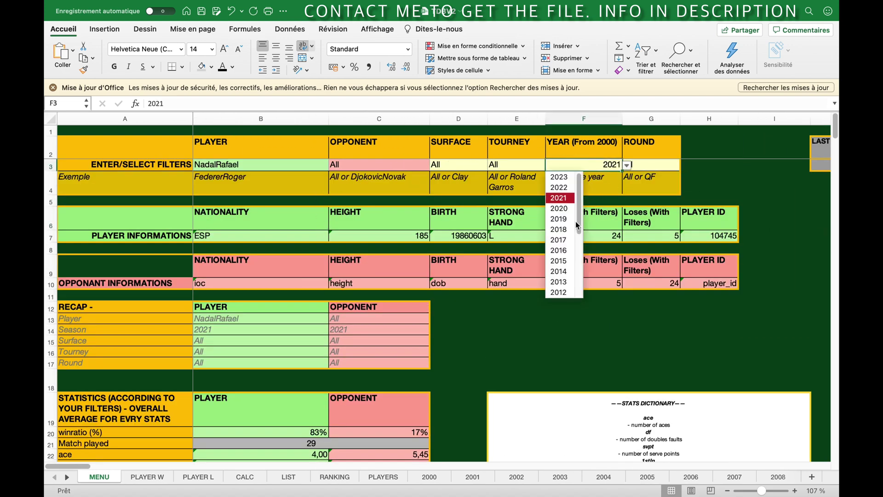
pyautogui.click(559, 229)
pyautogui.scroll(-5, 481, 308)
pyautogui.scroll(-4, 481, 307)
pyautogui.scroll(-3, 481, 307)
pyautogui.scroll(8, 481, 307)
pyautogui.click(368, 163)
pyautogui.doubleClick(356, 168)
pyautogui.press('BackSpace')
pyautogui.press('BackSpace')
pyautogui.press('BackSpace')
pyautogui.write('DjokovicNovak')
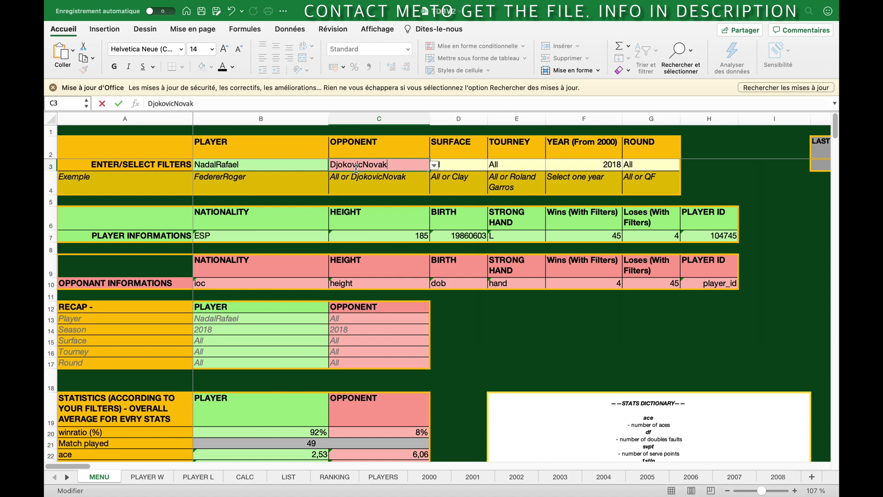
pyautogui.press('Tab')
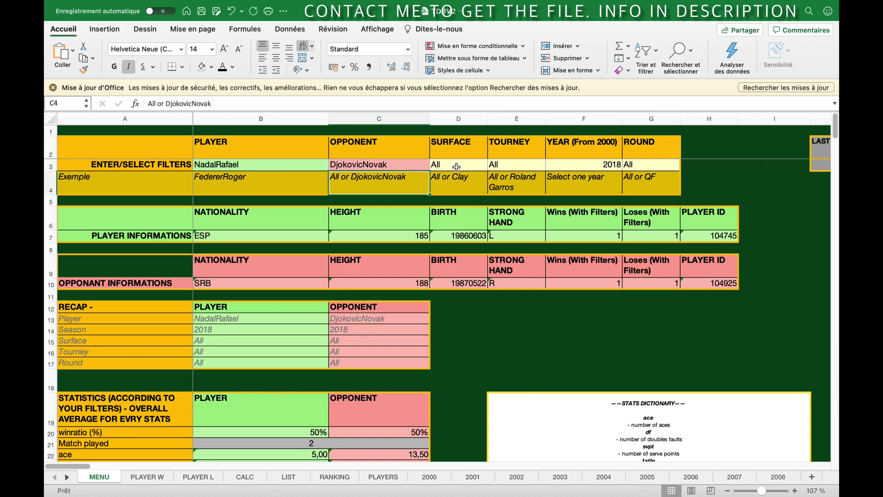
# - Set the surface filter to Clay, correcting an accidental Hard pick
pyautogui.click(492, 166)
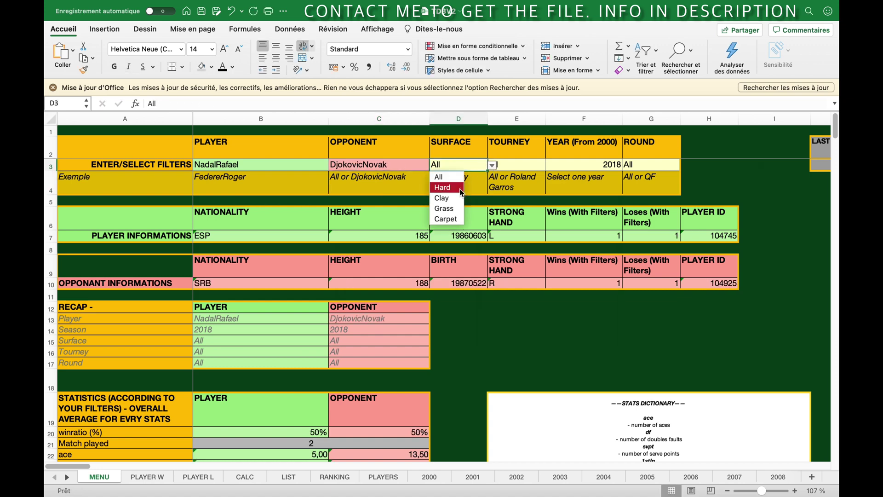
pyautogui.click(447, 187)
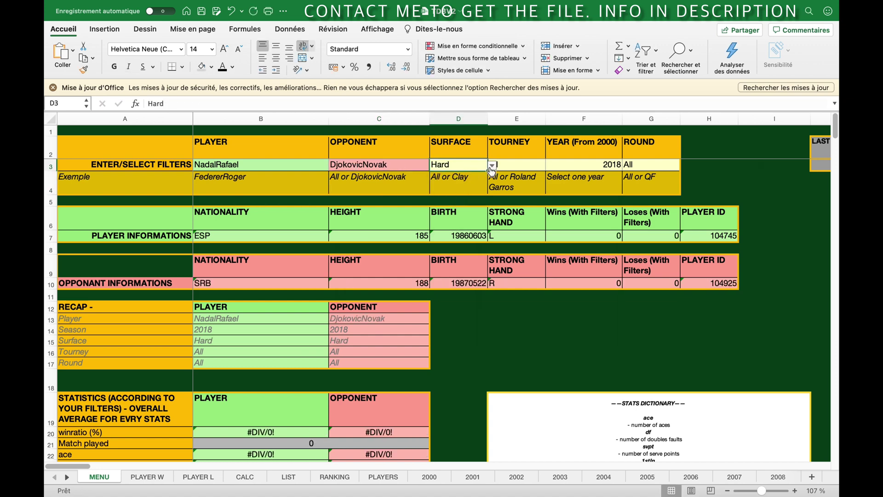
pyautogui.click(492, 167)
pyautogui.click(449, 200)
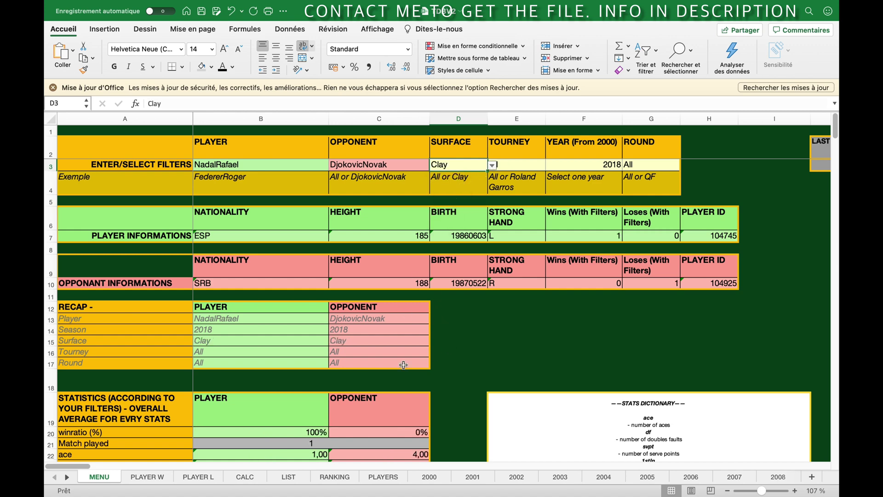
pyautogui.click(455, 329)
pyautogui.scroll(-5, 456, 329)
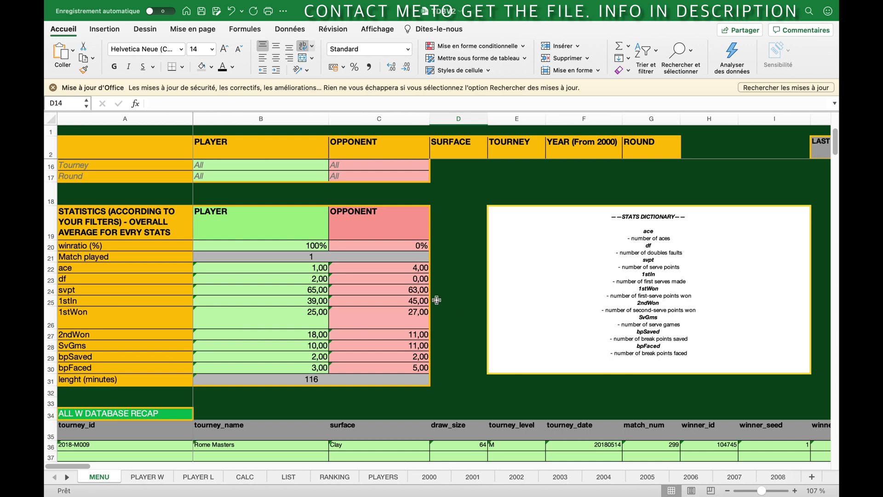
pyautogui.scroll(-2, 437, 300)
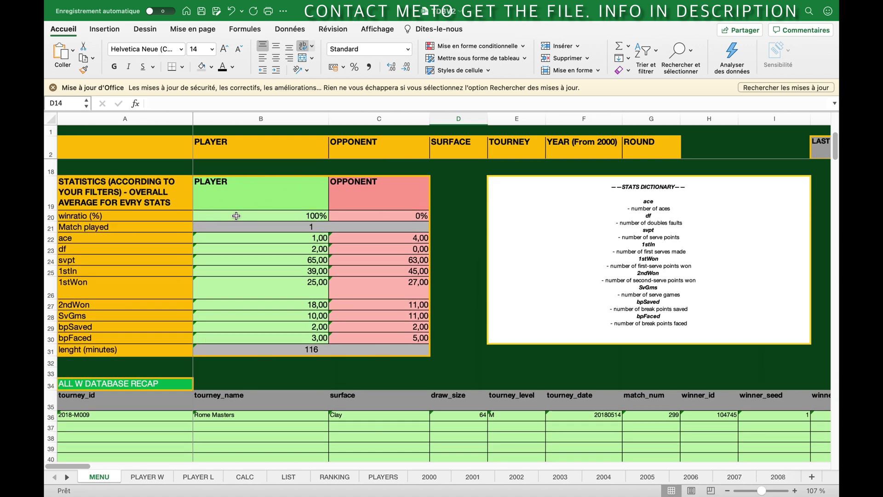
pyautogui.scroll(6, 477, 296)
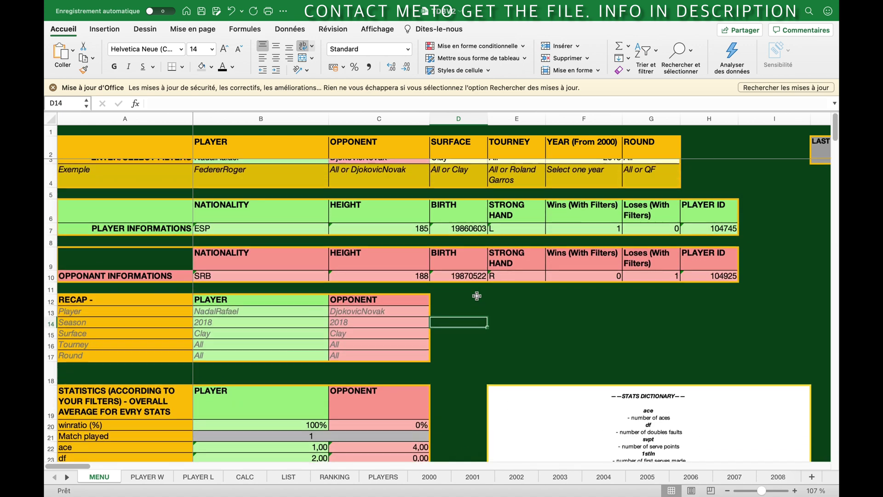